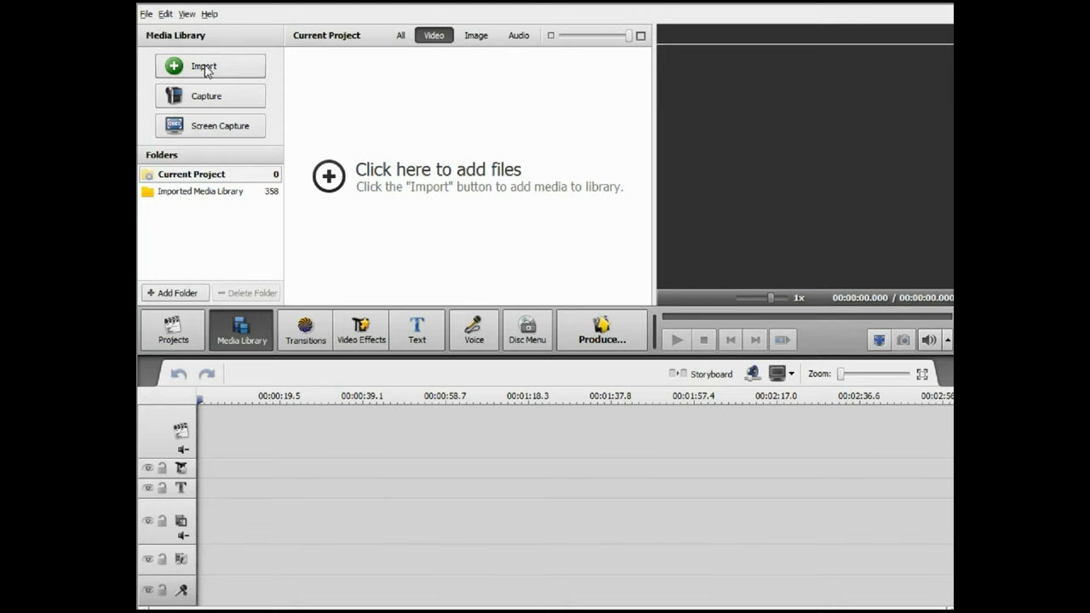
Step: Import the green8 clip, place it on the overlay track, and open its overlay editor
click(204, 68)
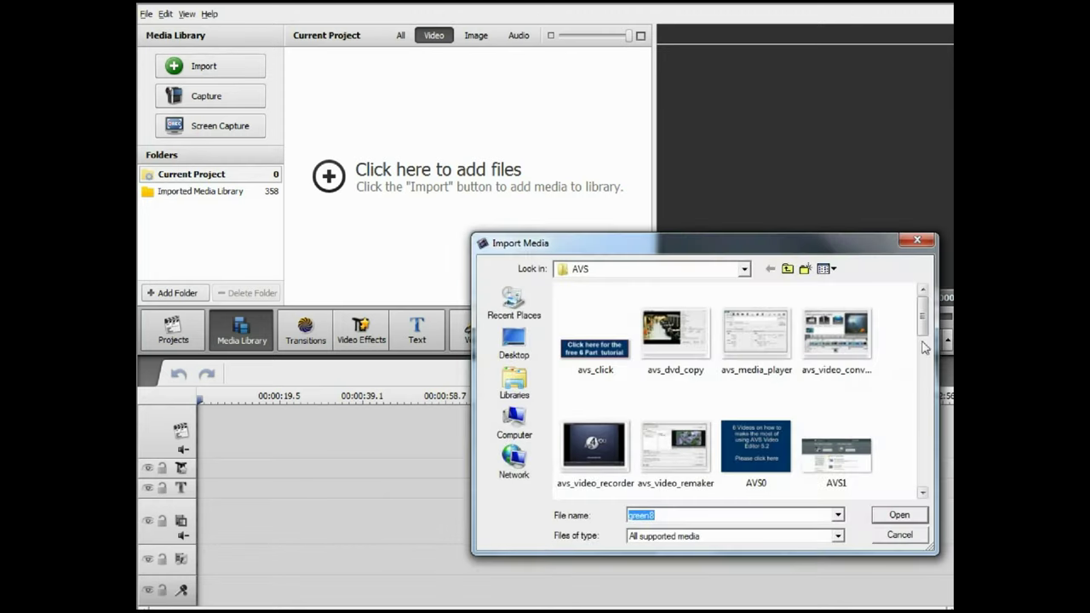
drag(925, 327, 934, 436)
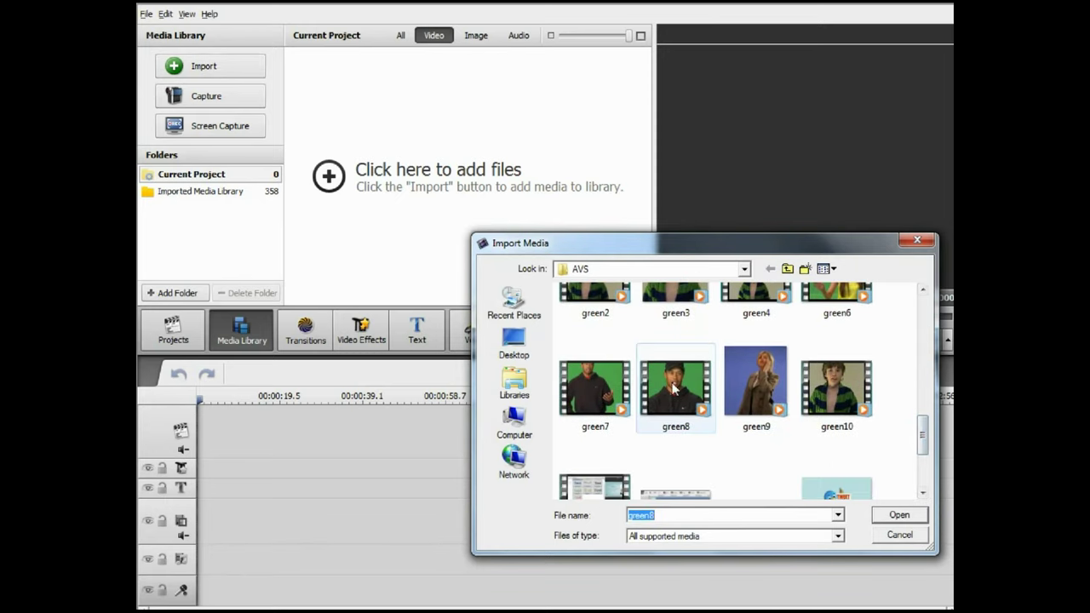
click(898, 516)
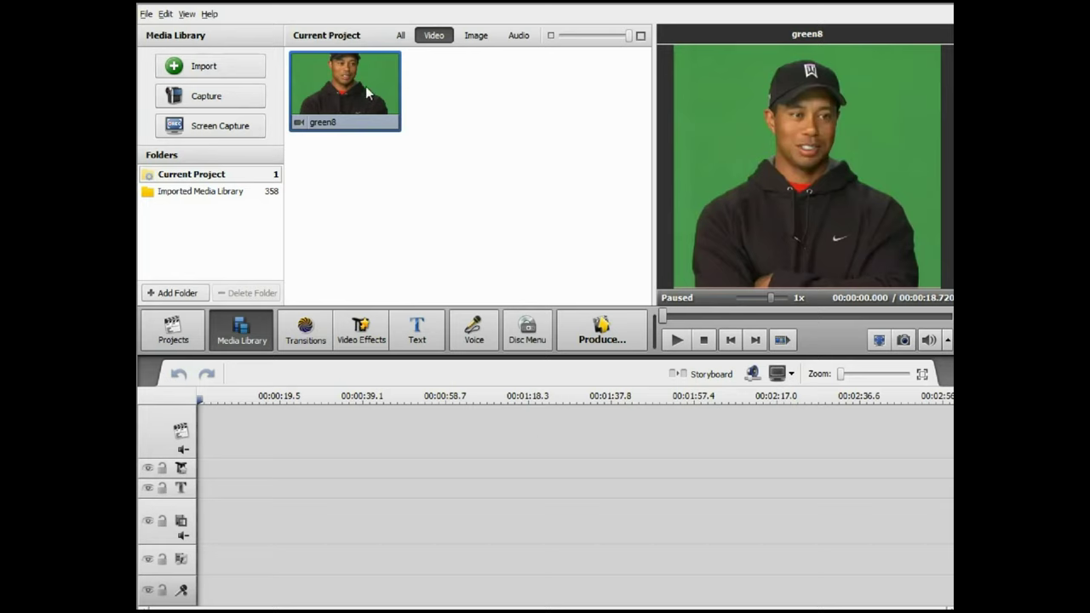
drag(366, 86, 203, 544)
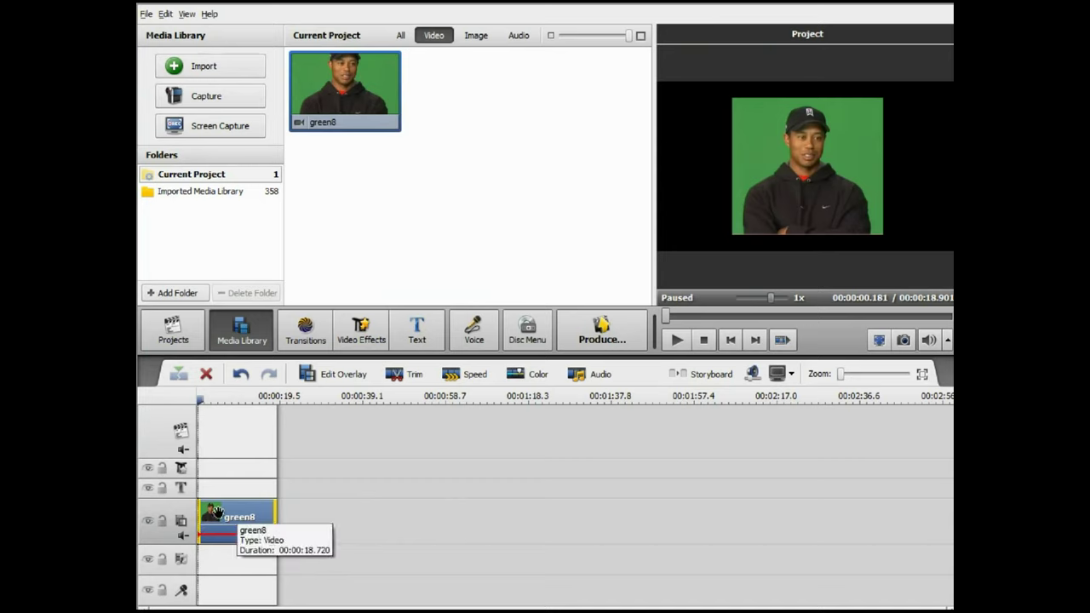
click(341, 375)
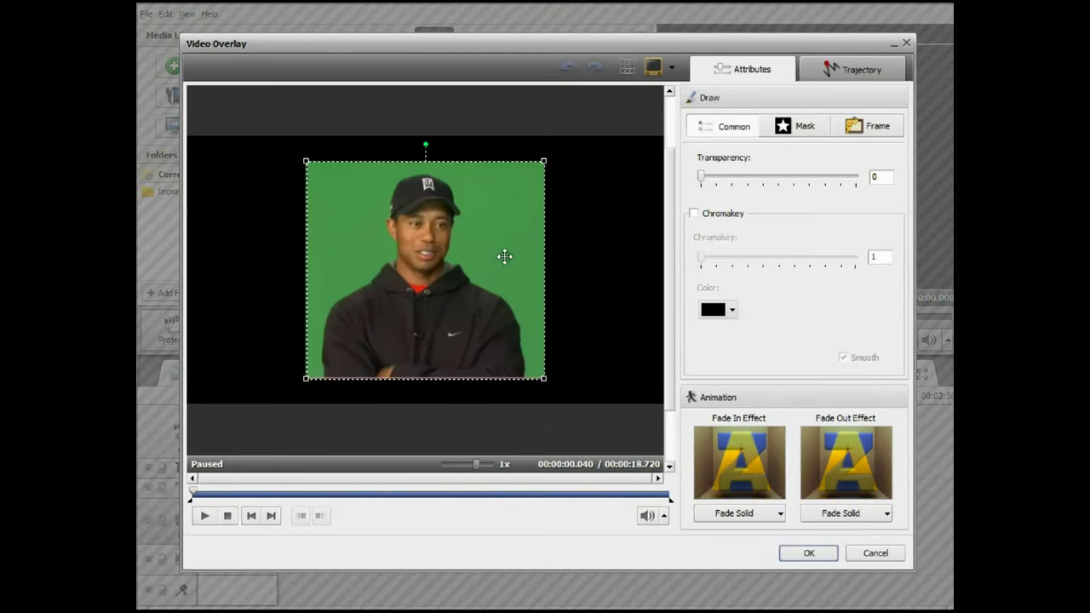
Step: Position the green8 overlay upright toward the right of the frame
mouse_move(505, 255)
mouse_down()
mouse_move(503, 229)
mouse_move(523, 256)
mouse_up()
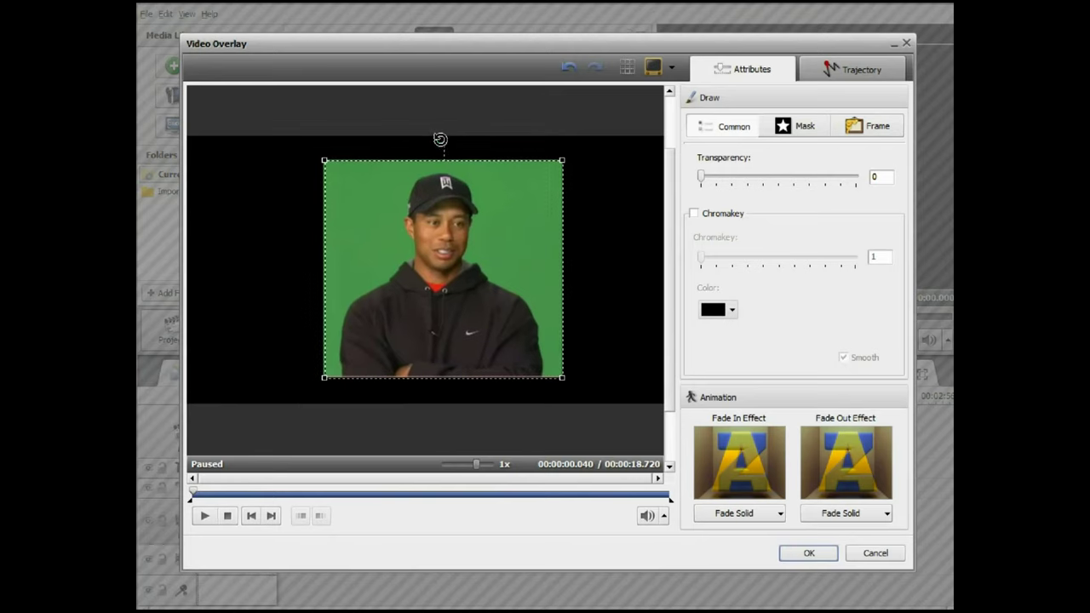
mouse_move(440, 139)
mouse_down()
mouse_move(479, 154)
mouse_move(435, 138)
mouse_up()
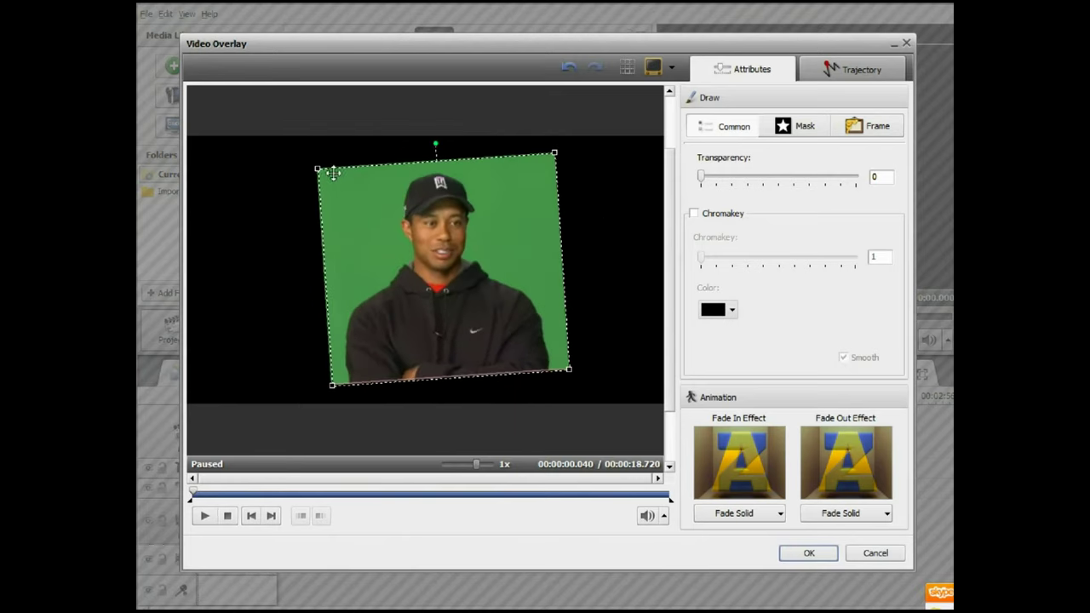
mouse_move(316, 175)
mouse_down()
mouse_move(304, 156)
mouse_move(316, 168)
mouse_up()
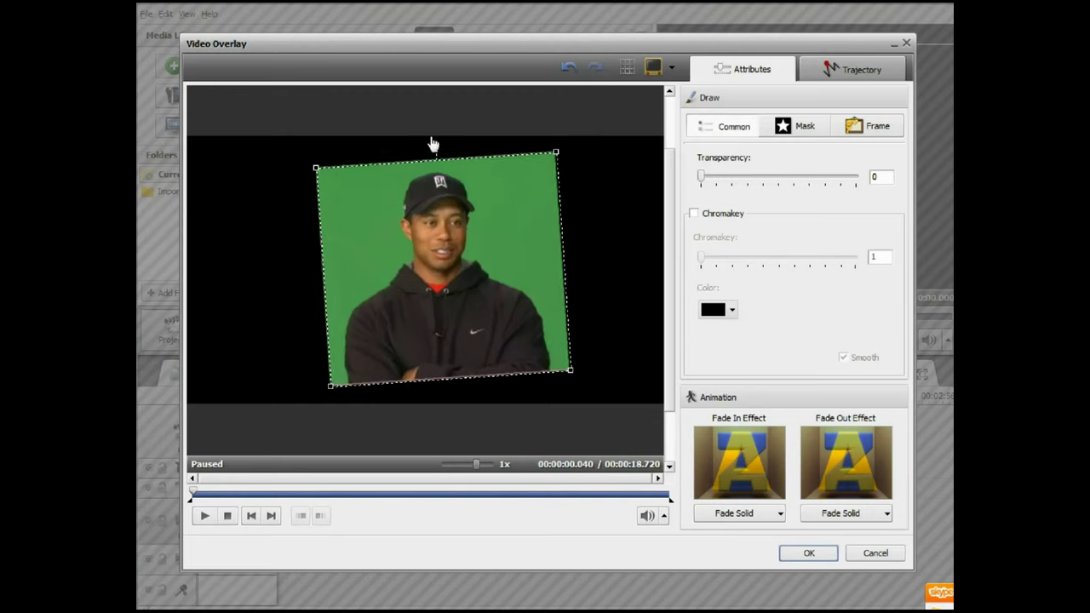
drag(435, 139, 443, 139)
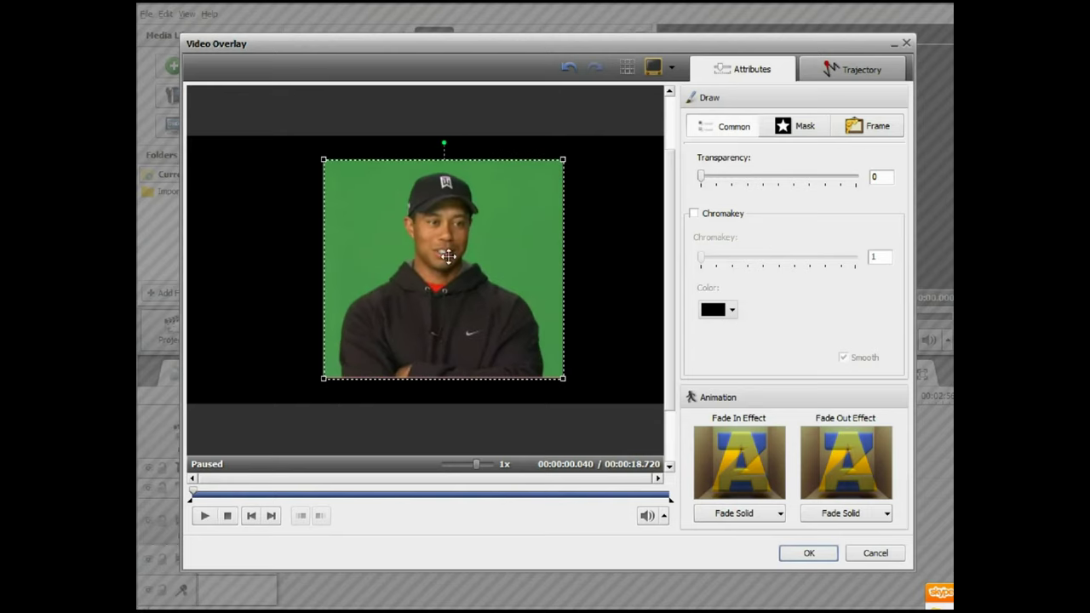
drag(448, 256, 540, 292)
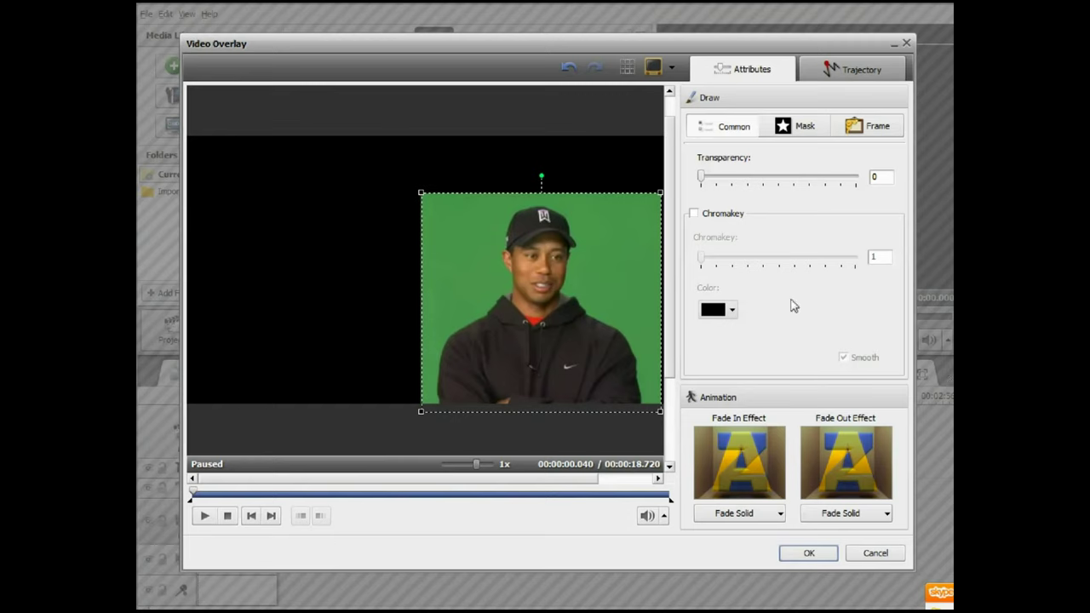
Step: Enable Chromakey with the sampled green, strength 100 and Smooth on, then confirm
click(695, 215)
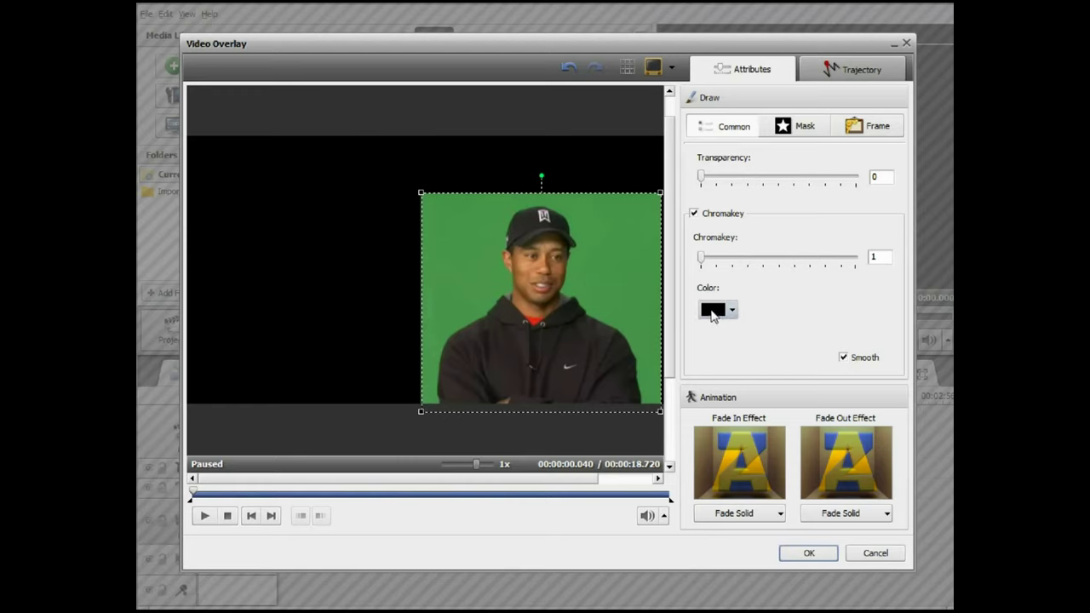
click(713, 312)
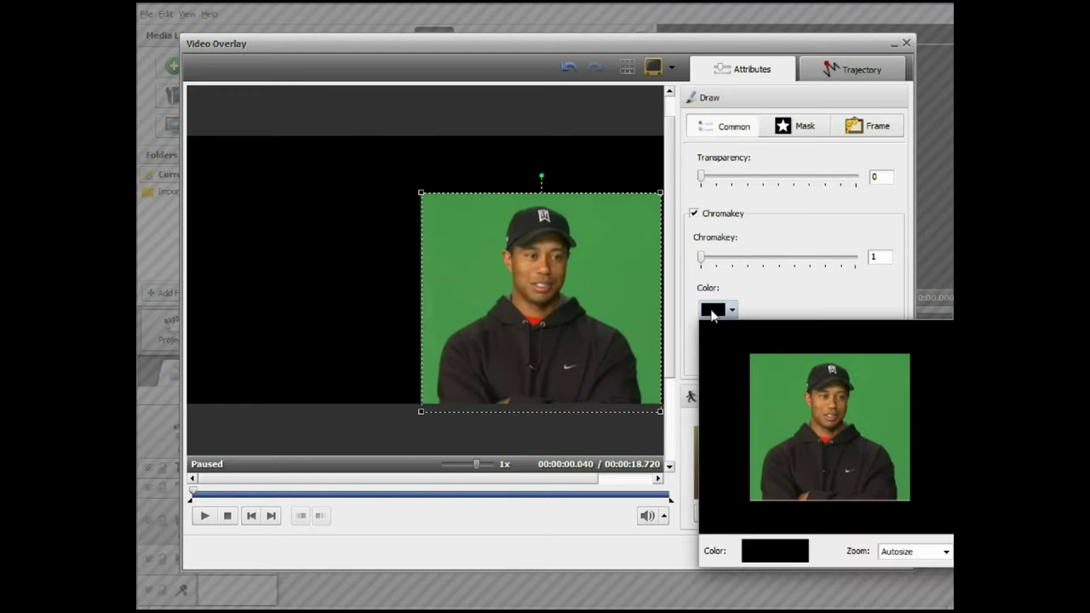
click(789, 401)
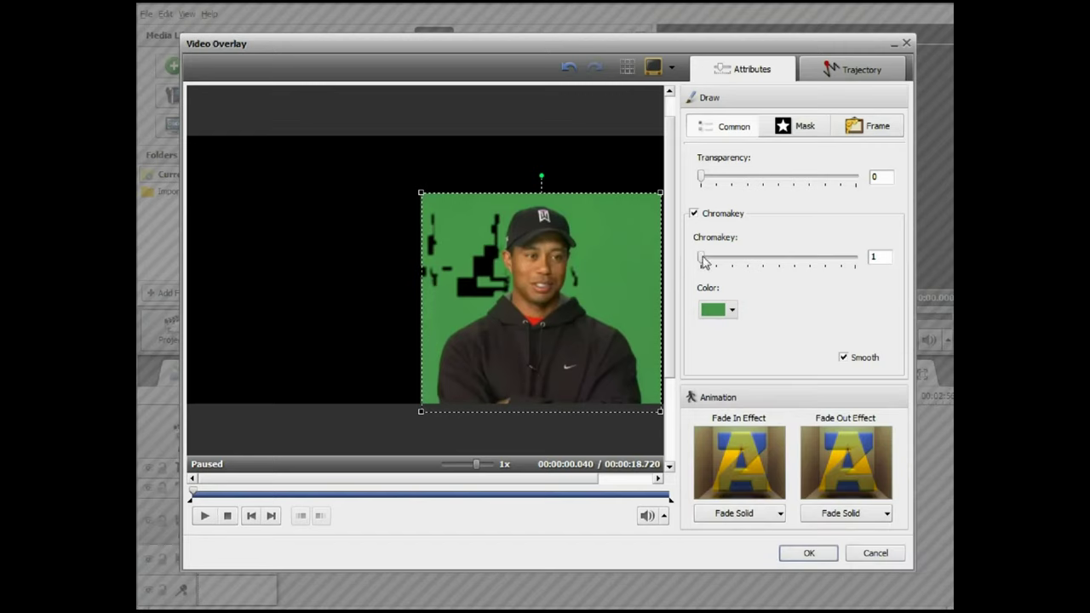
drag(704, 262, 854, 277)
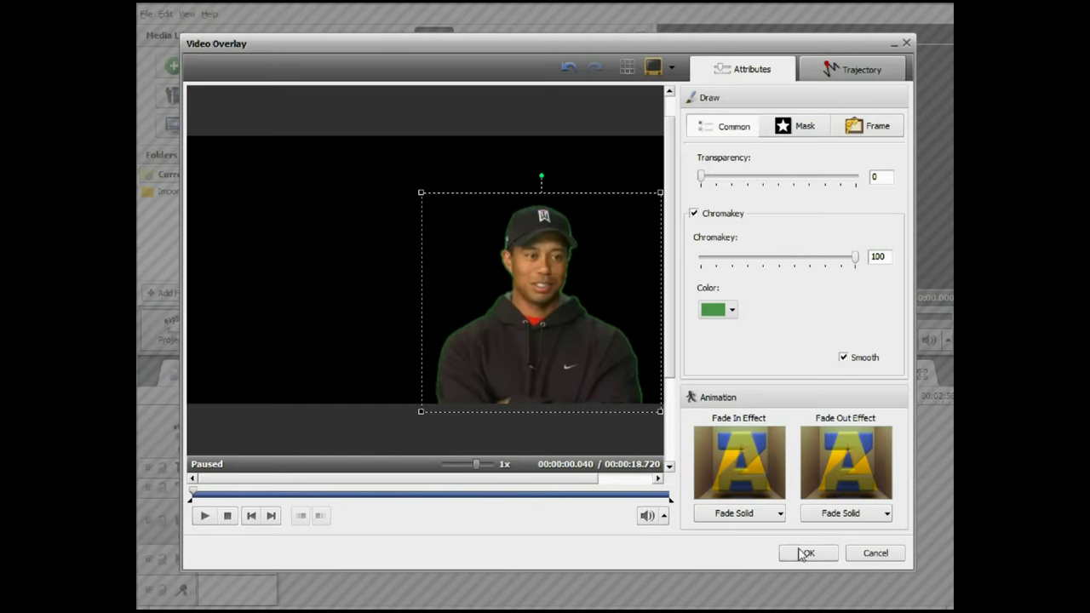
click(844, 359)
click(843, 359)
click(807, 555)
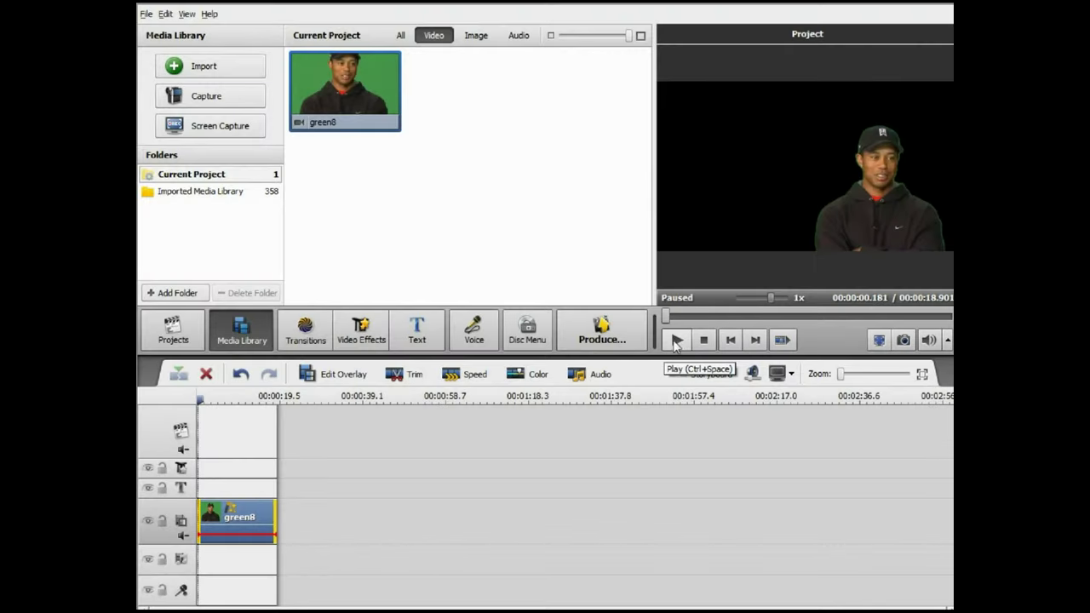
Step: Preview the project, then put the Sample 3 mountain image at the start of the video track
click(677, 340)
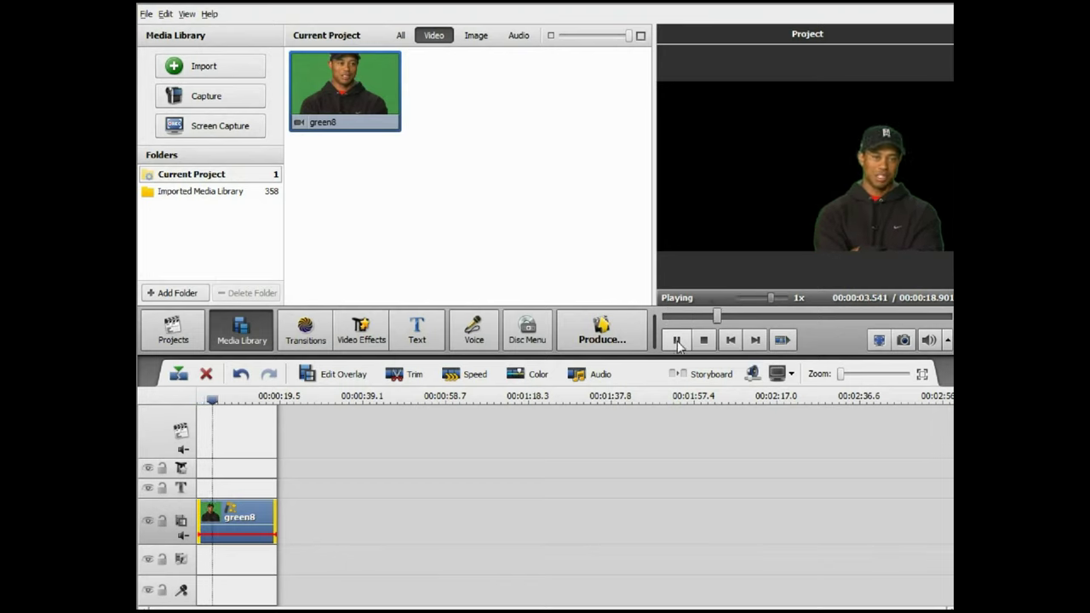
click(677, 341)
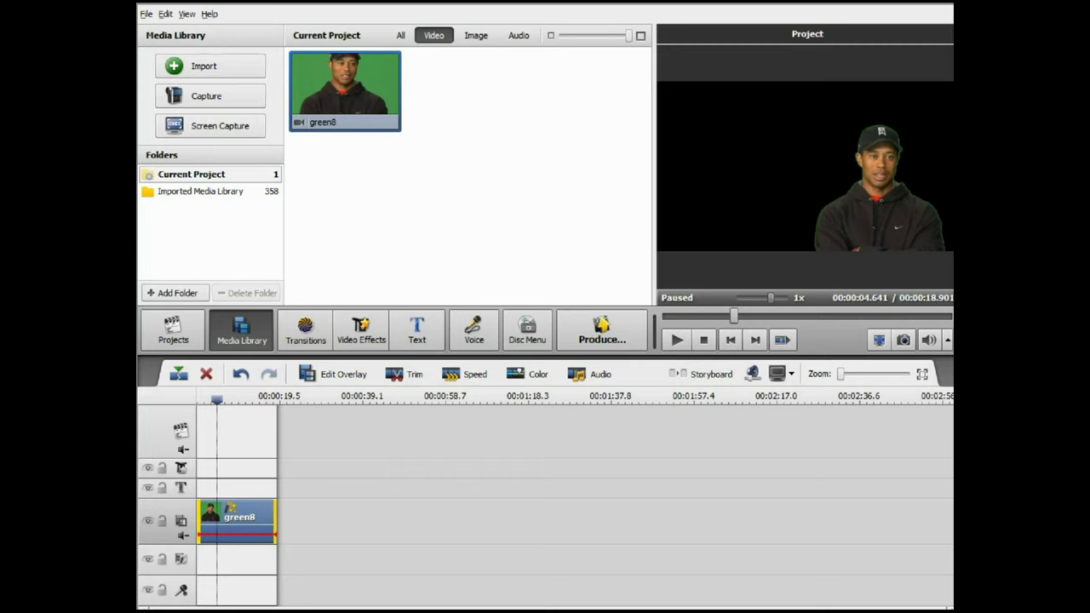
drag(217, 398, 200, 400)
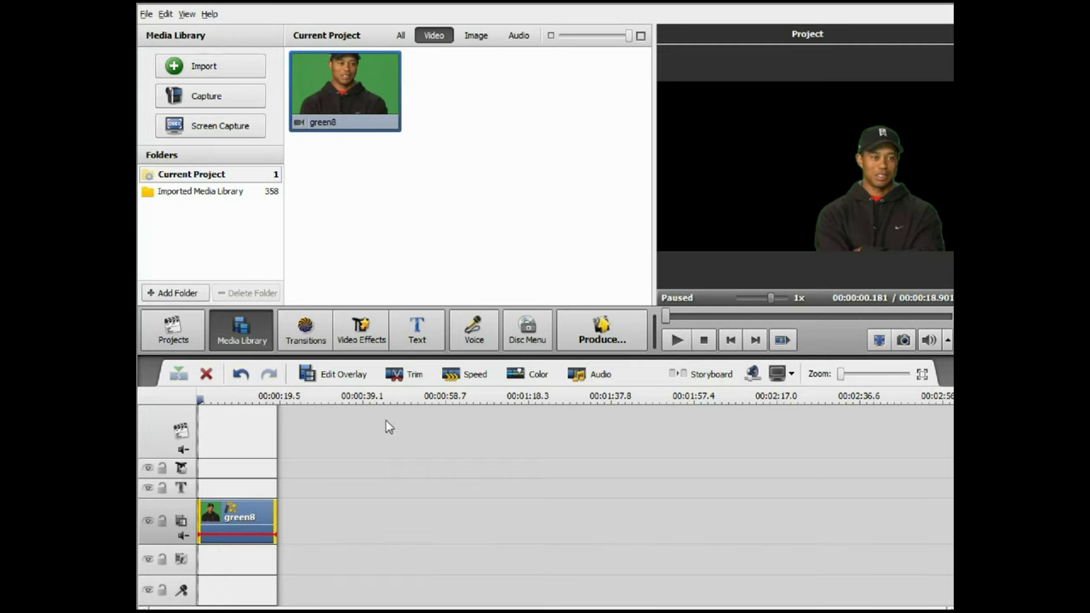
click(191, 192)
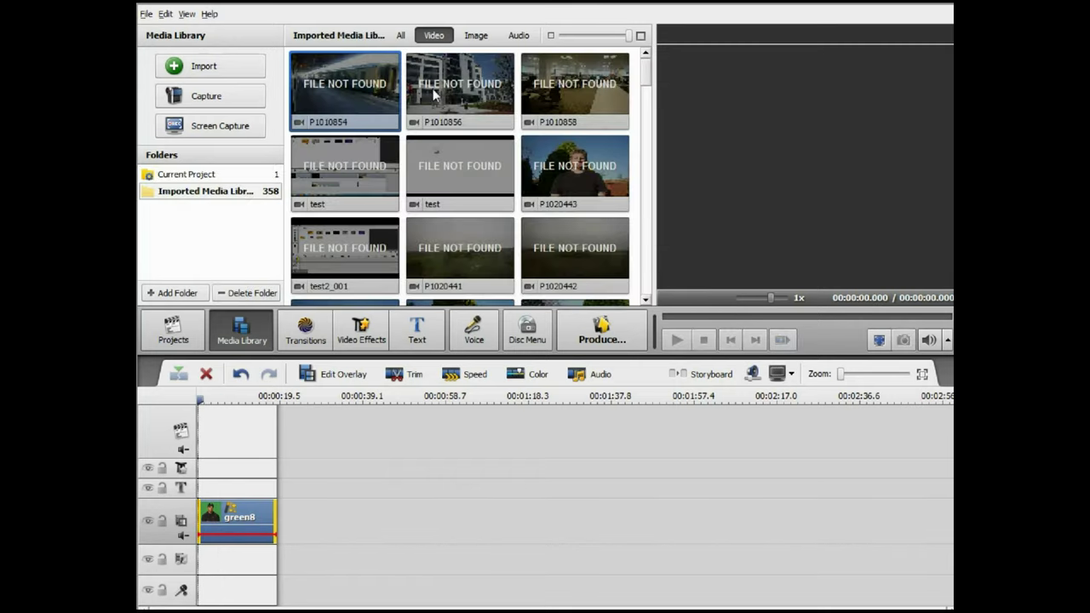
click(476, 34)
drag(572, 82, 208, 424)
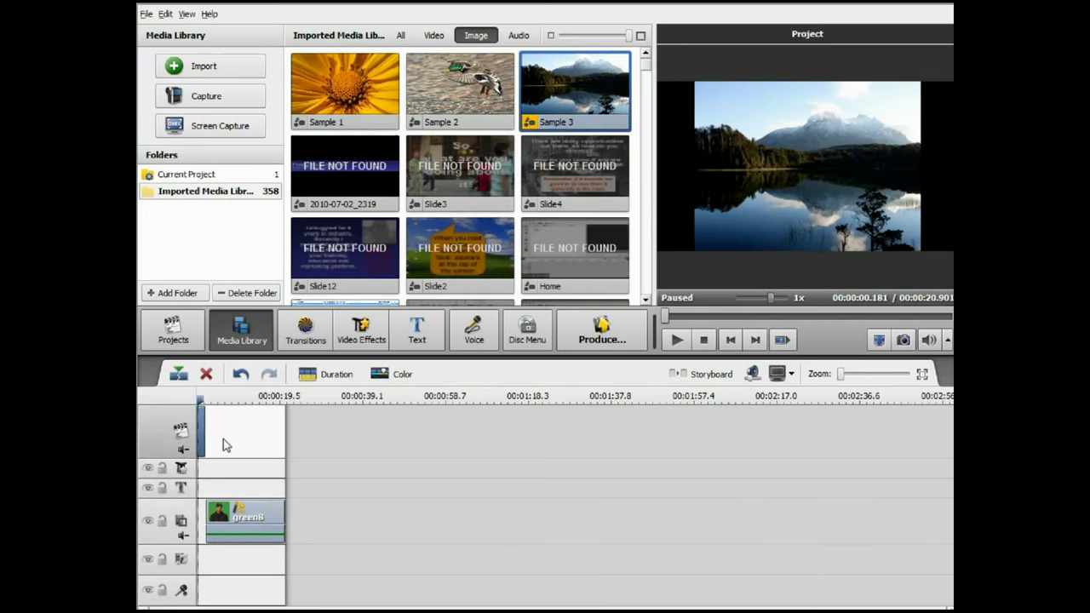
Step: Lock the green8 overlay line and shorten the Sample 3 image clip
click(248, 515)
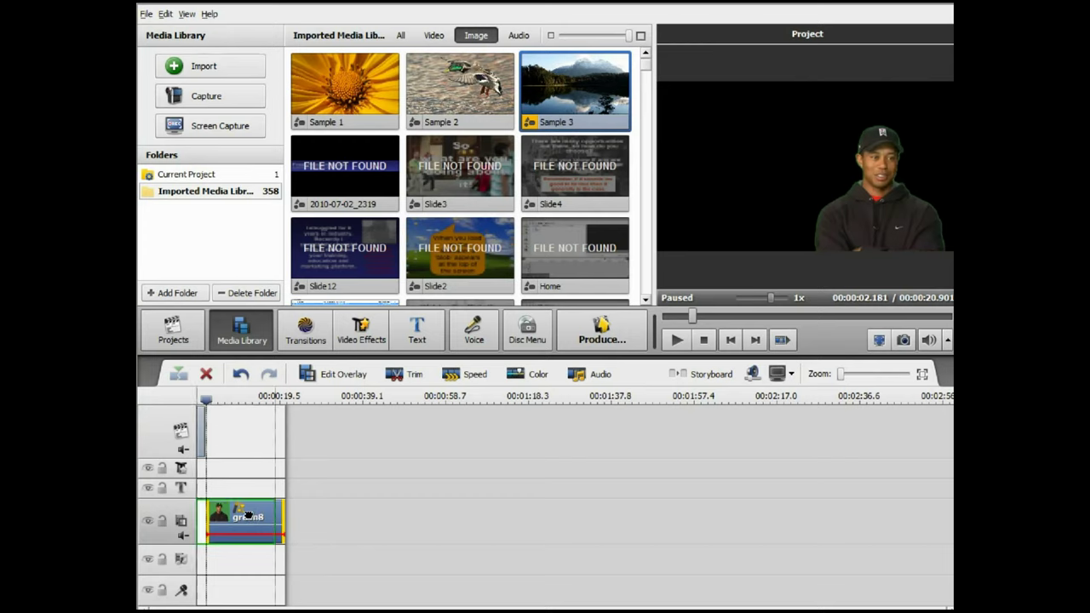
click(162, 522)
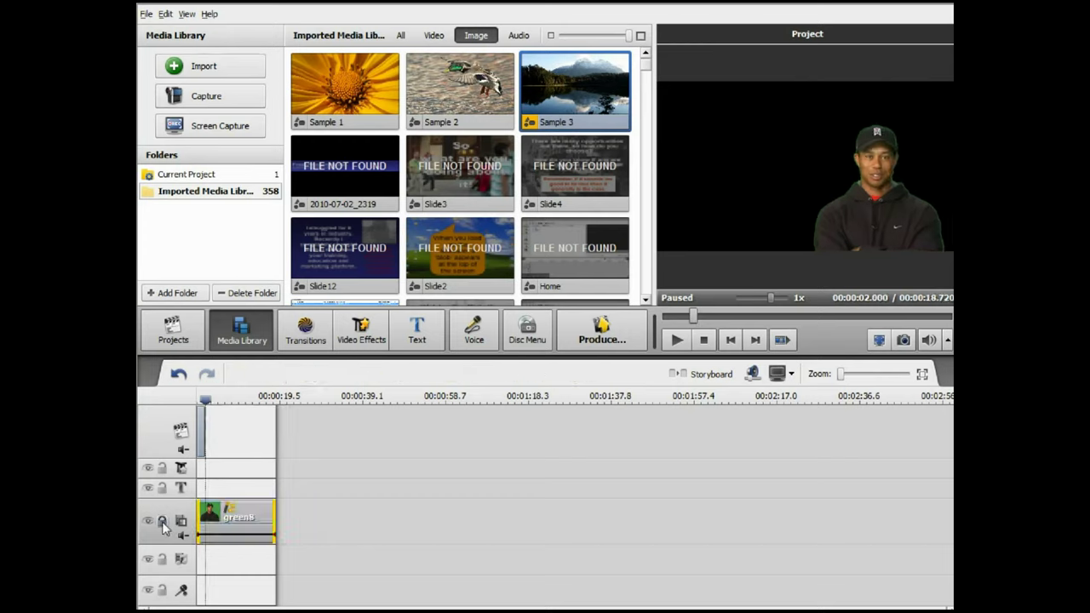
click(218, 432)
drag(218, 432, 216, 432)
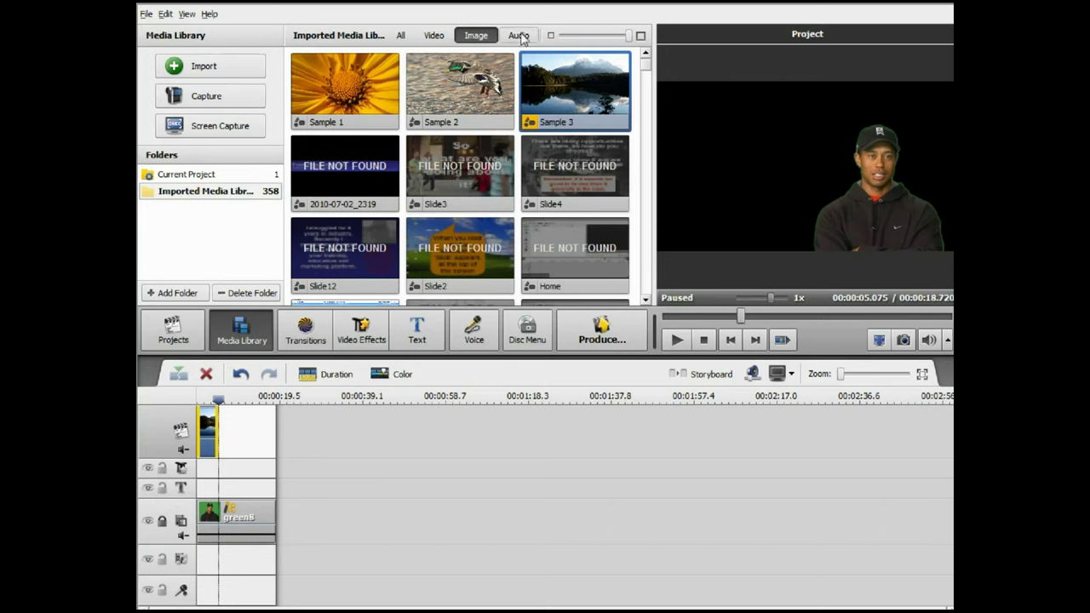
Step: Add train clip P1010854 and office clip P1010859 after the mountain image
click(434, 34)
drag(645, 81, 648, 132)
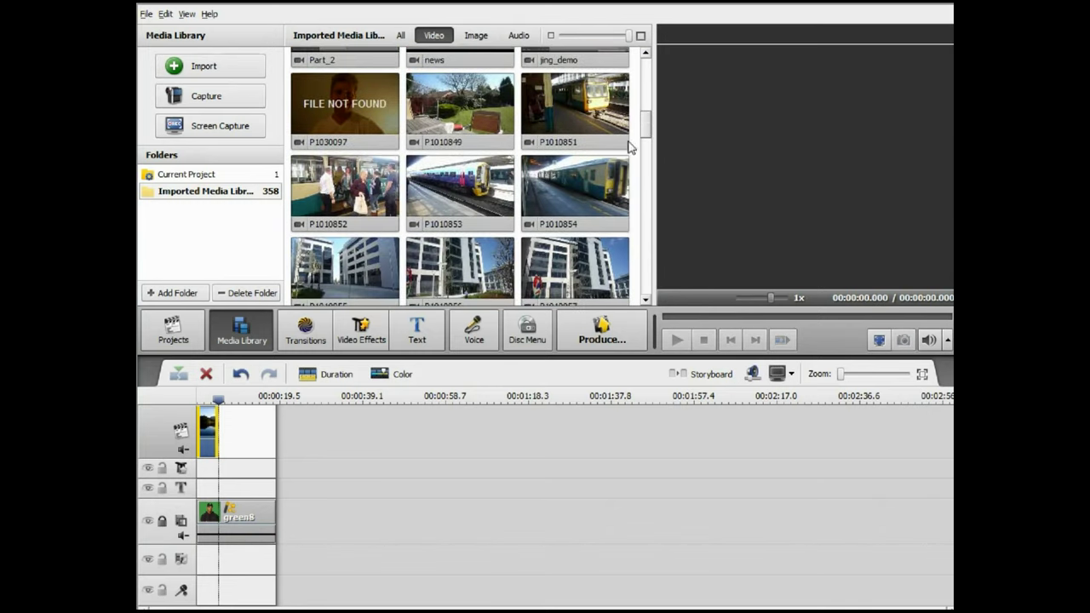
drag(590, 191, 234, 430)
drag(644, 126, 645, 141)
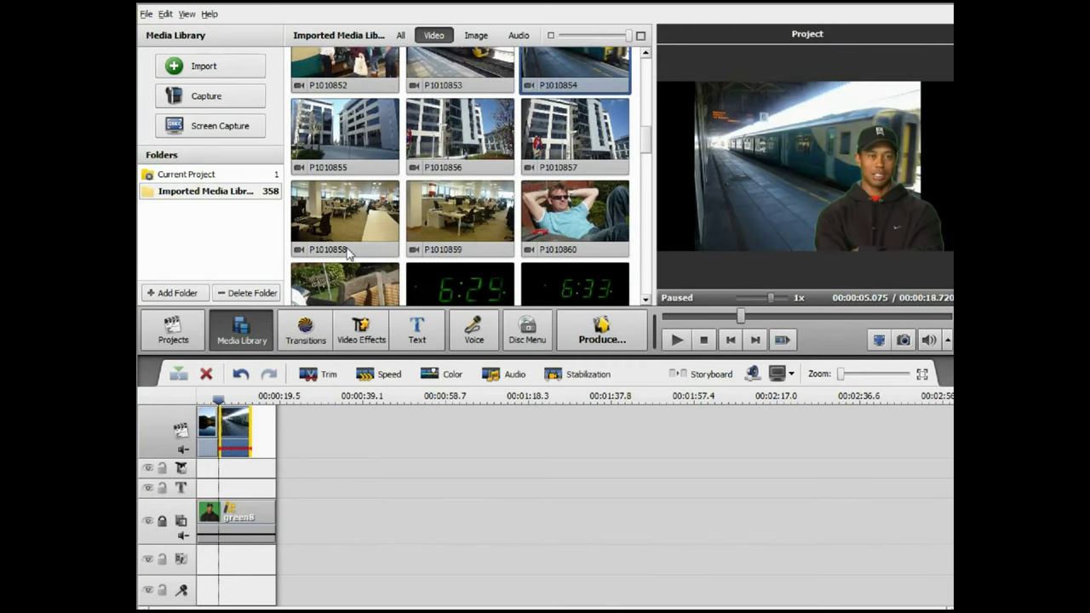
drag(465, 211, 307, 448)
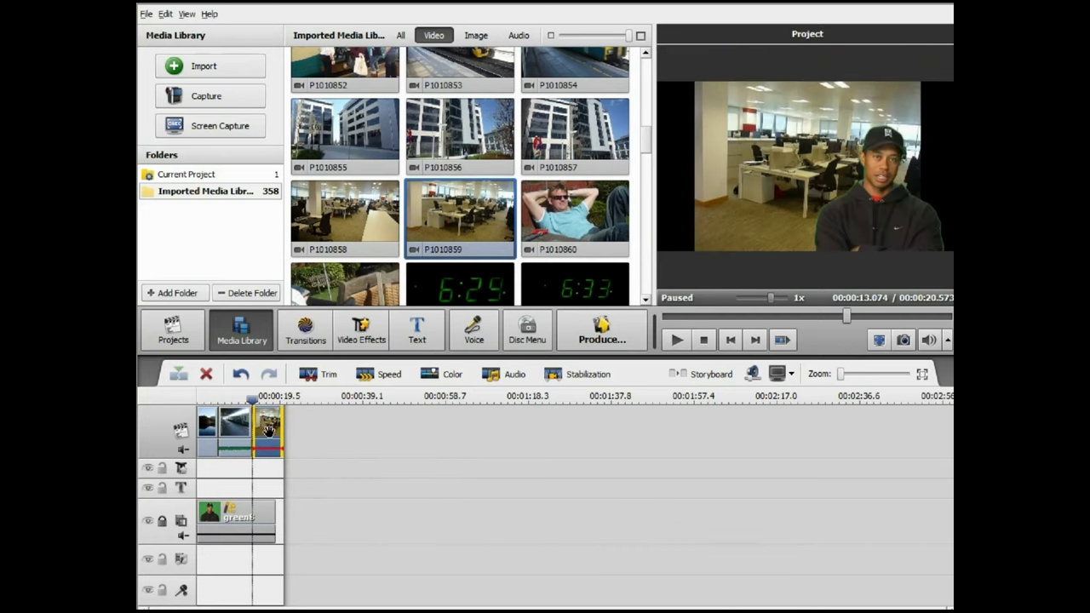
drag(252, 398, 199, 401)
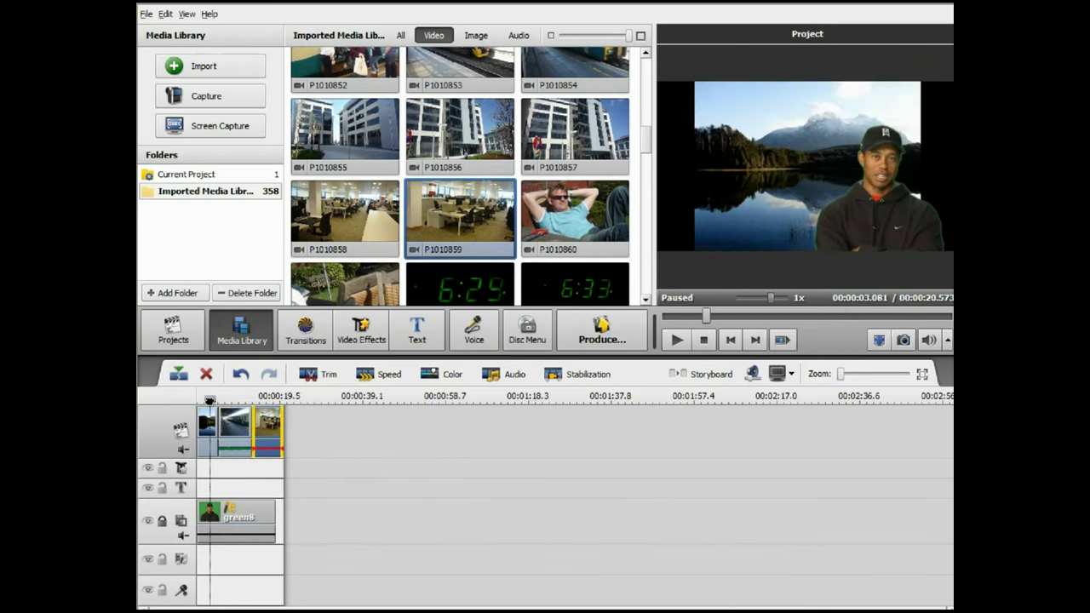
click(677, 340)
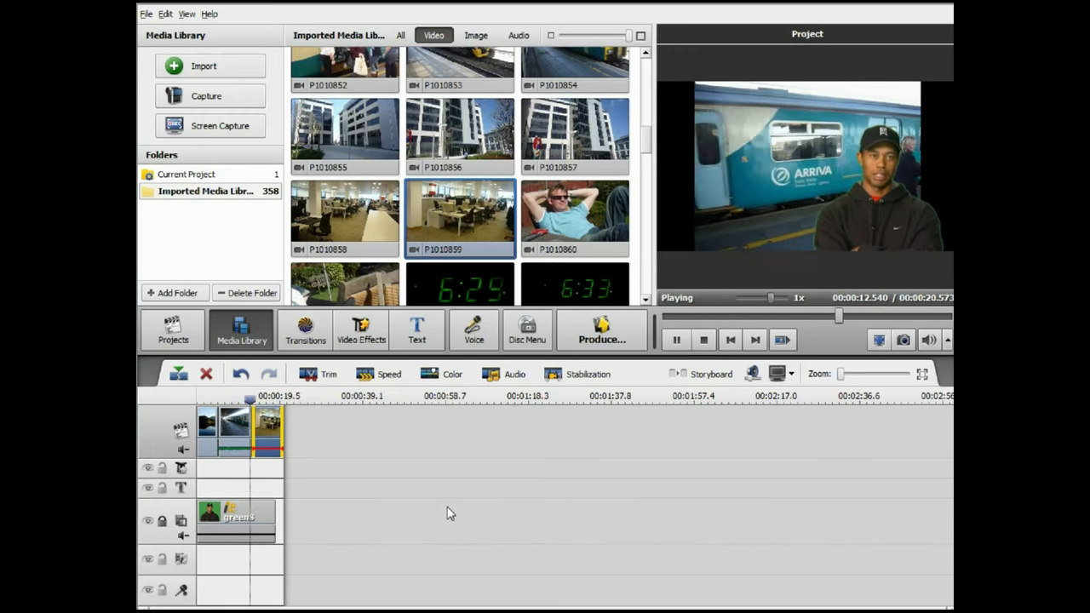
click(678, 341)
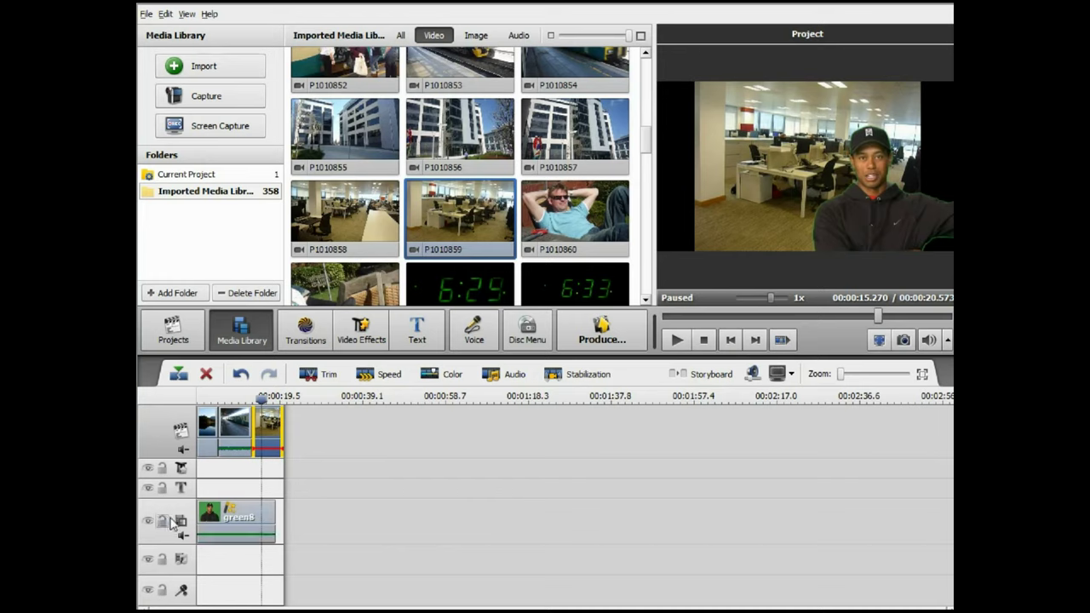
click(236, 511)
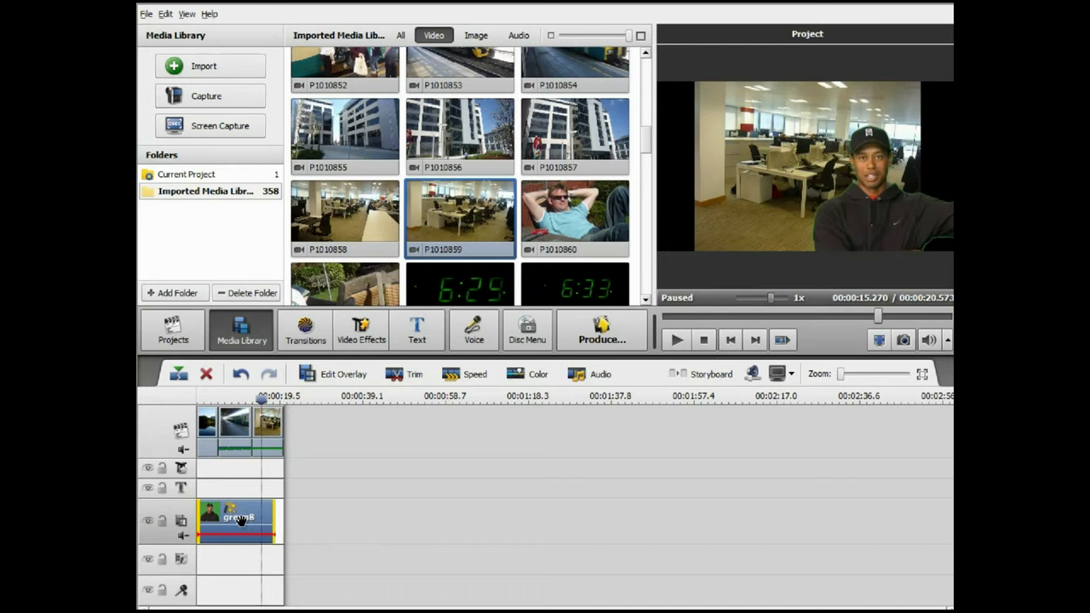
click(337, 374)
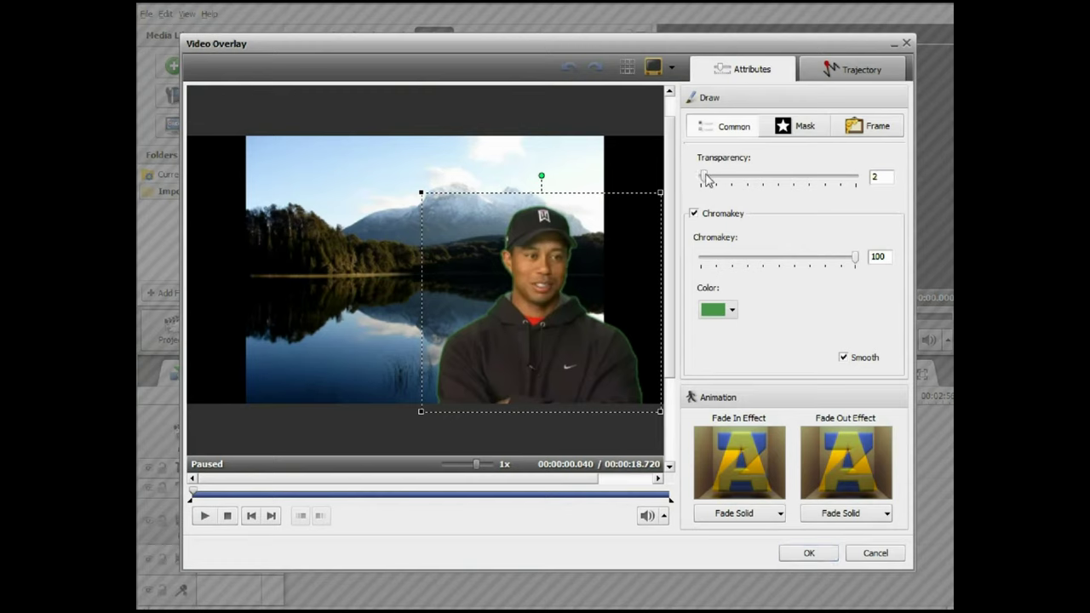
mouse_move(706, 177)
mouse_down()
mouse_move(863, 194)
mouse_move(703, 181)
mouse_up()
click(796, 126)
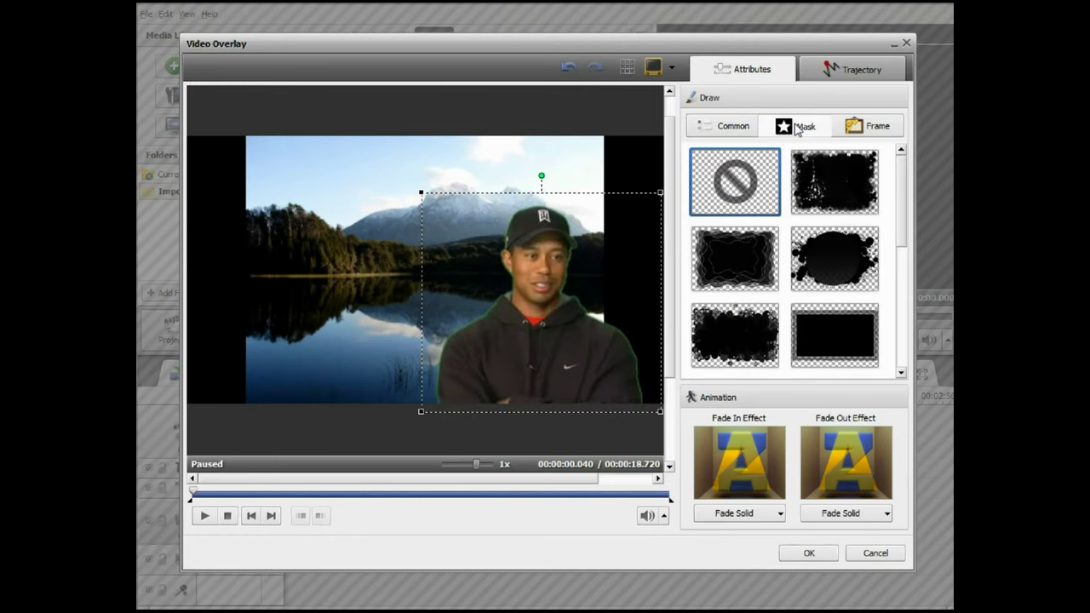
click(739, 265)
click(838, 340)
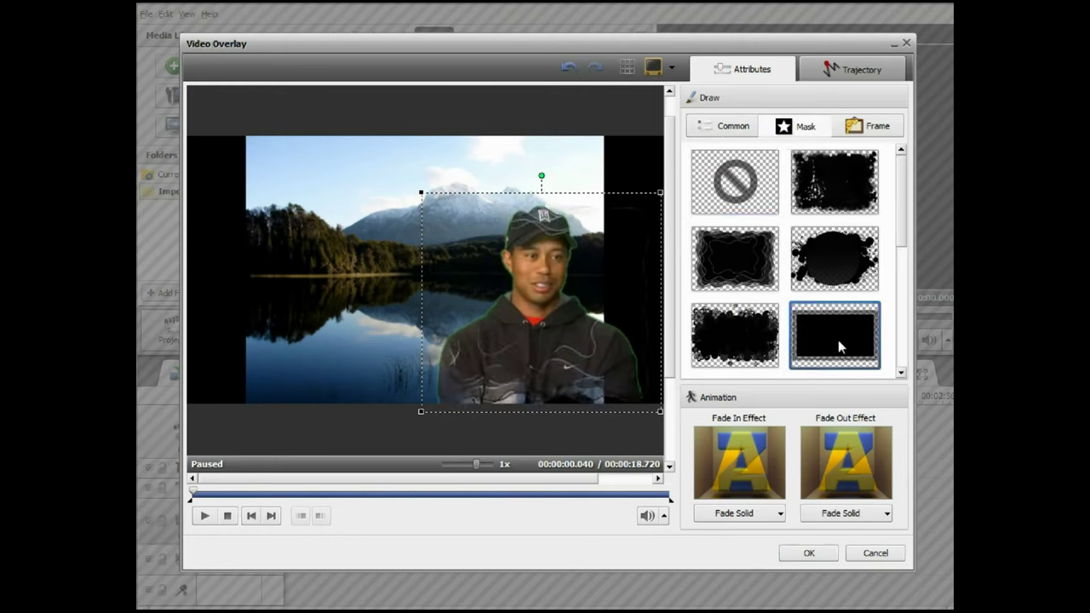
click(837, 264)
click(836, 185)
click(868, 126)
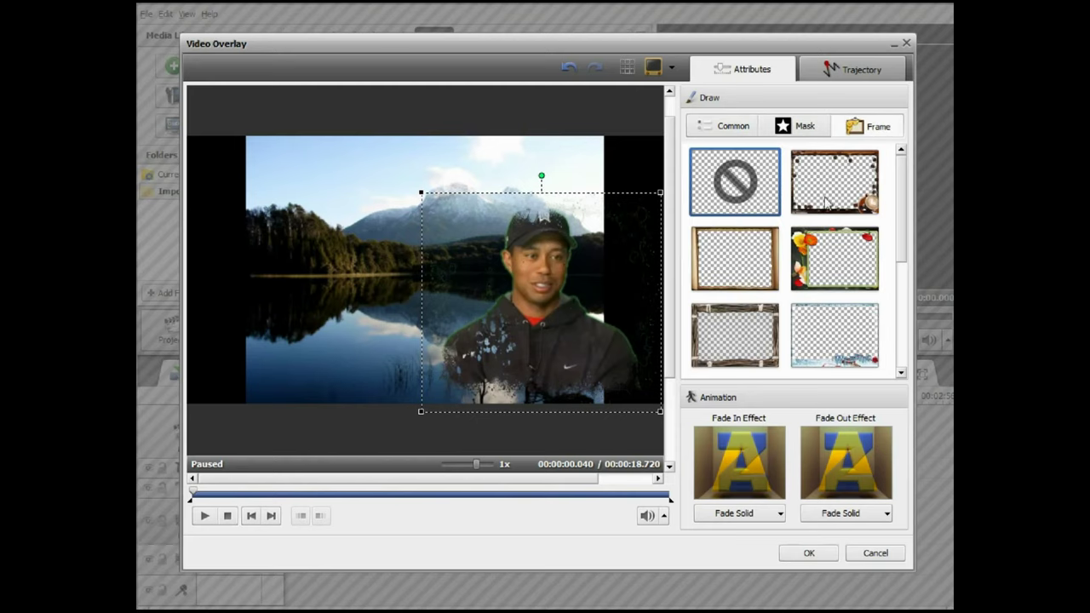
click(834, 260)
click(836, 182)
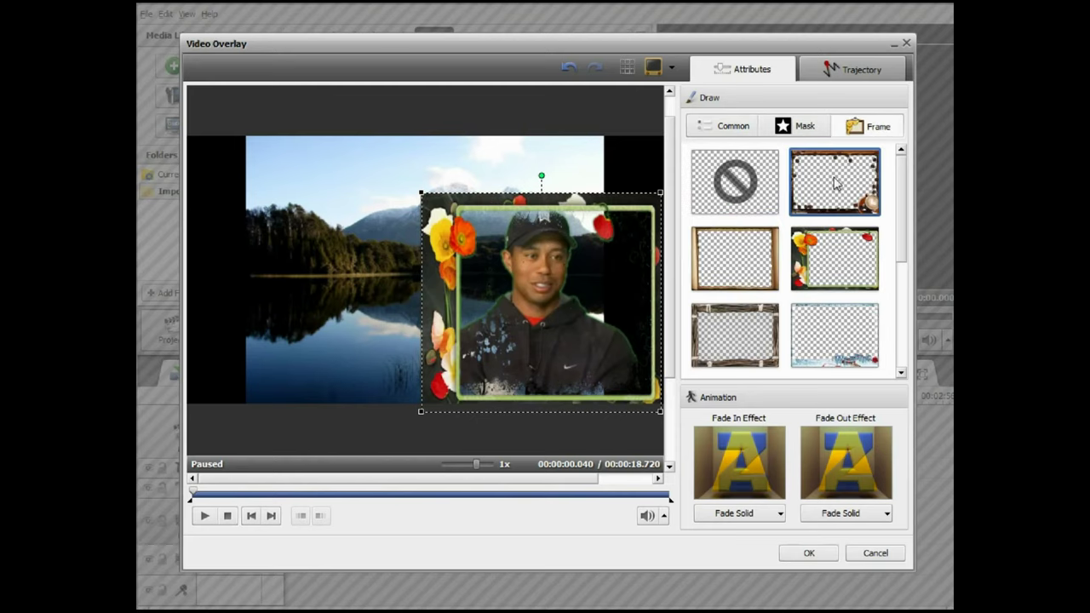
click(726, 256)
click(729, 331)
click(835, 341)
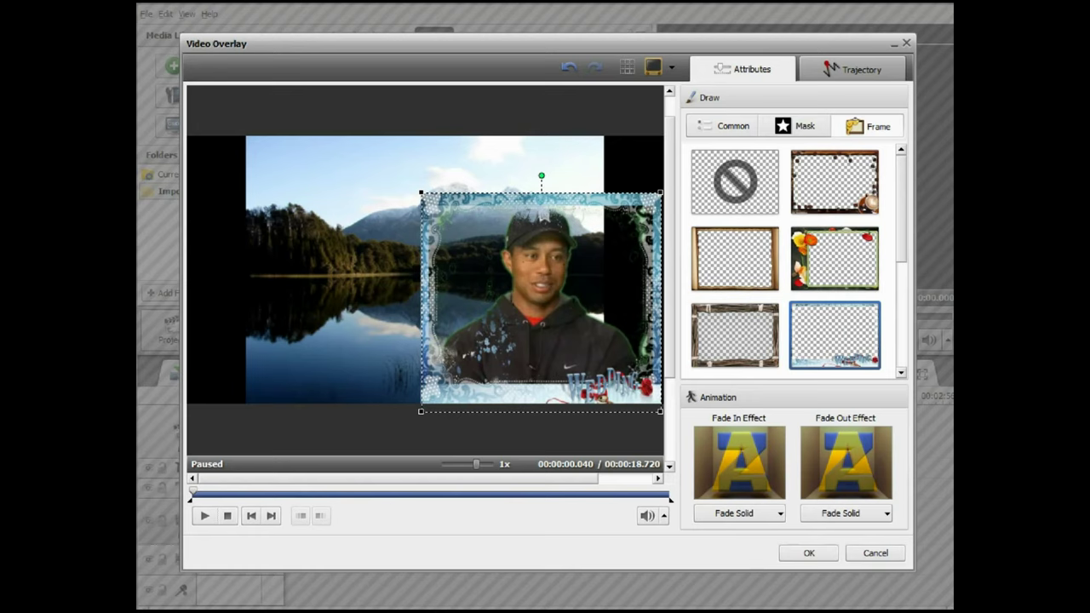
click(875, 552)
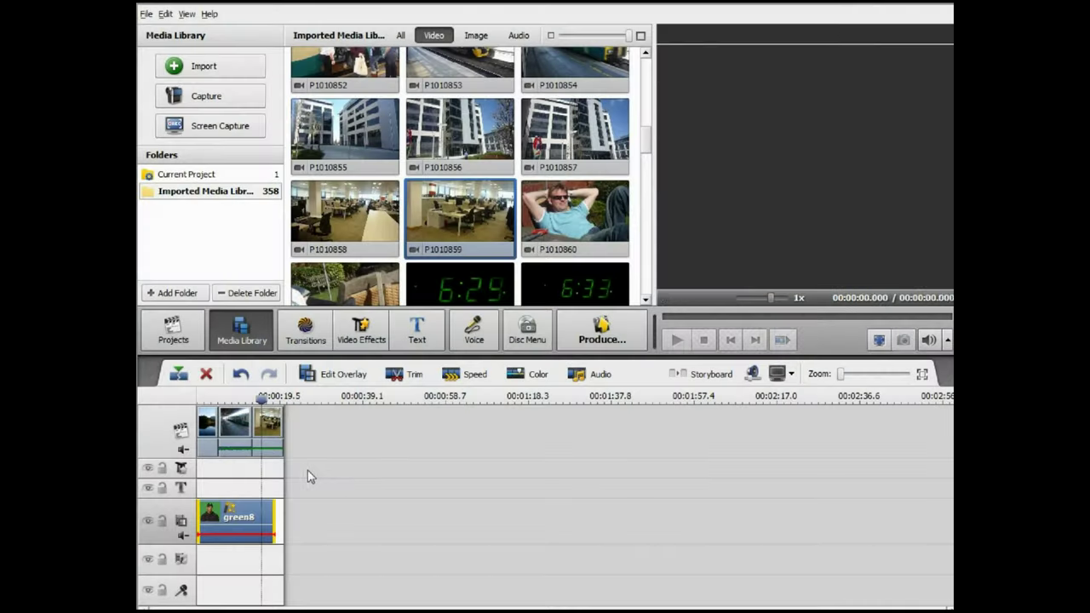